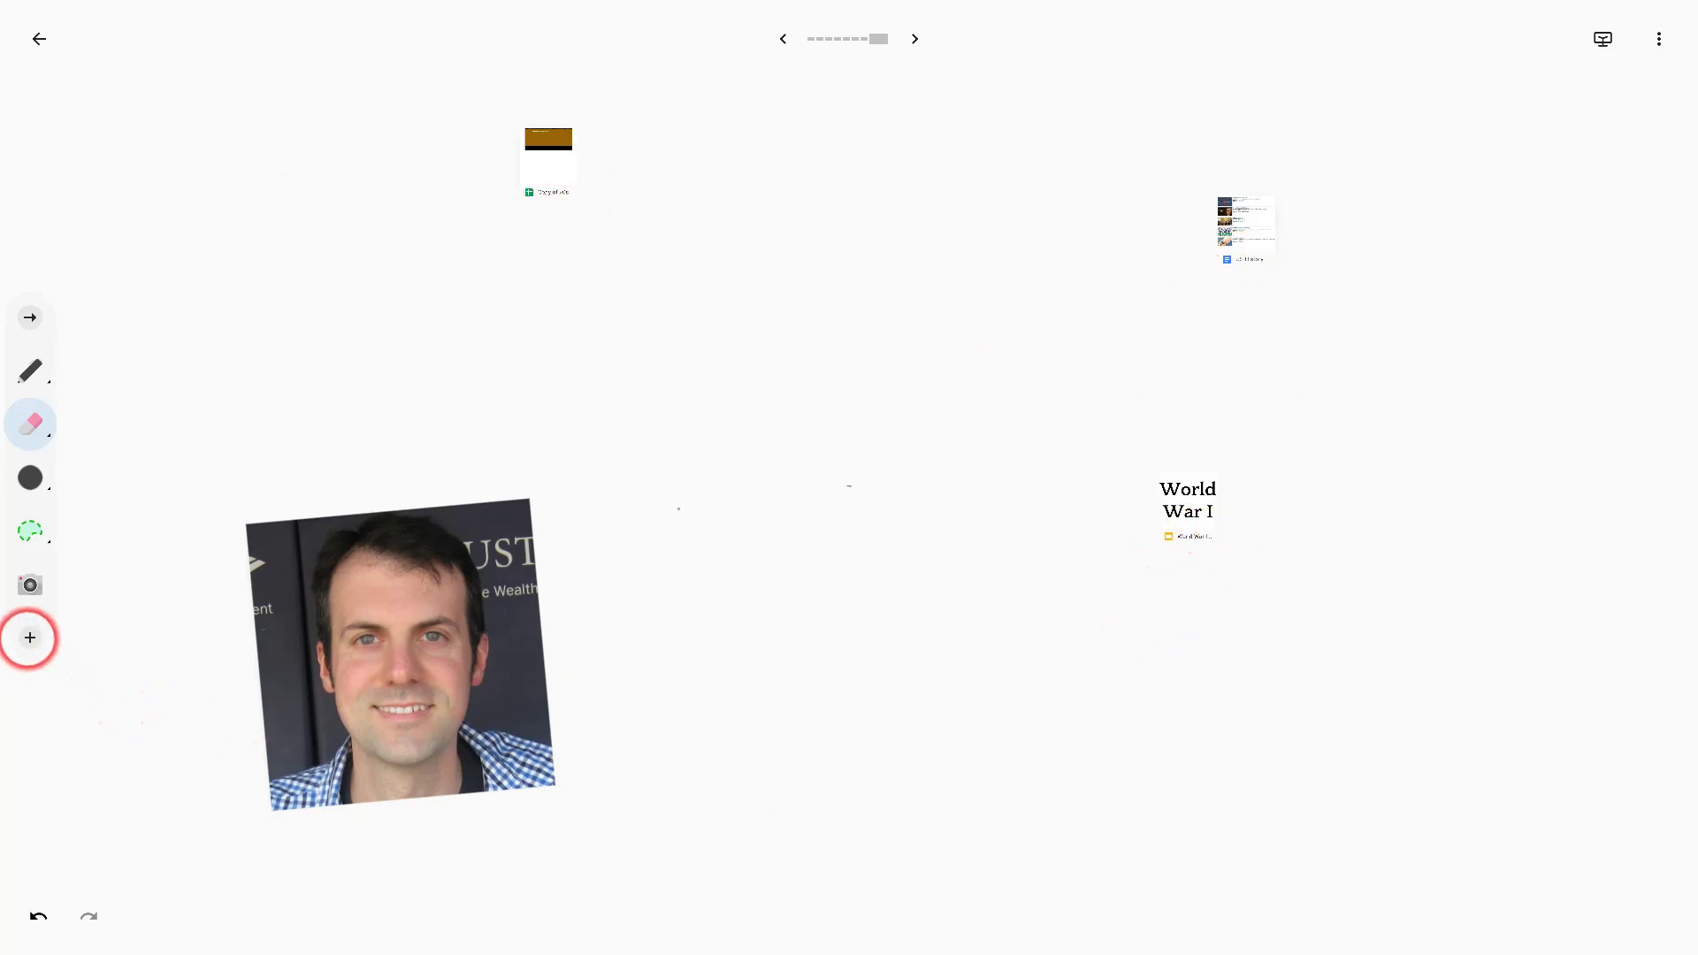
Insert the World History PDF from Drive's Recent files, then close the Drive browser.
click(29, 636)
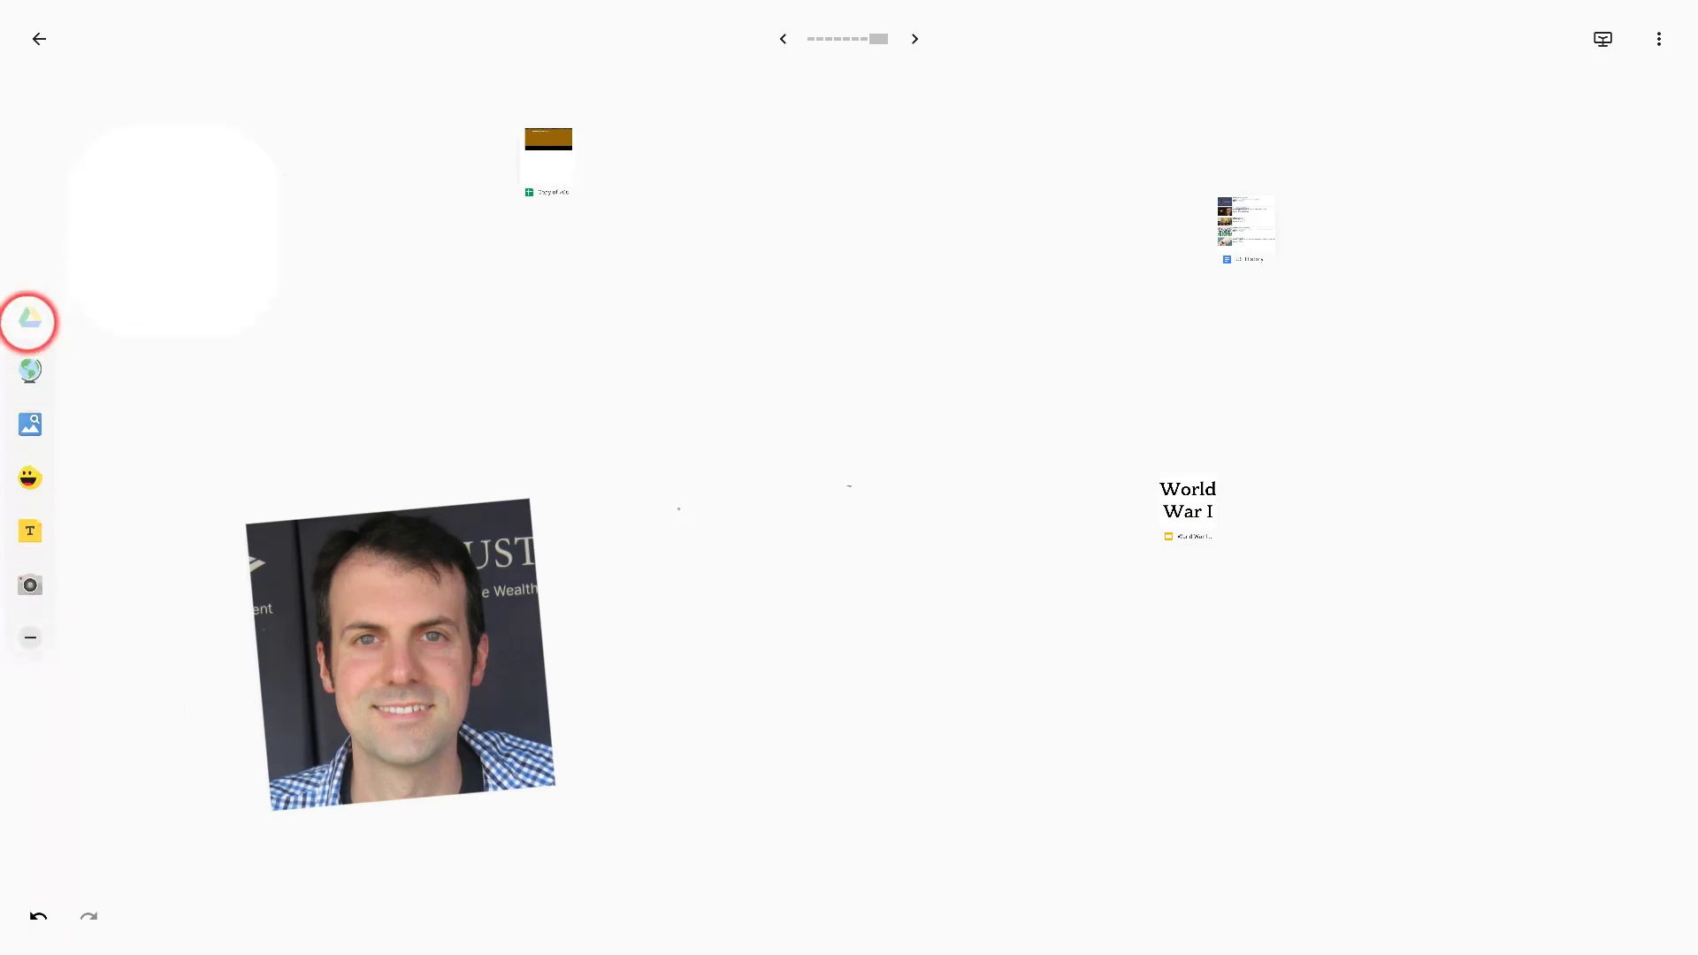
click(30, 319)
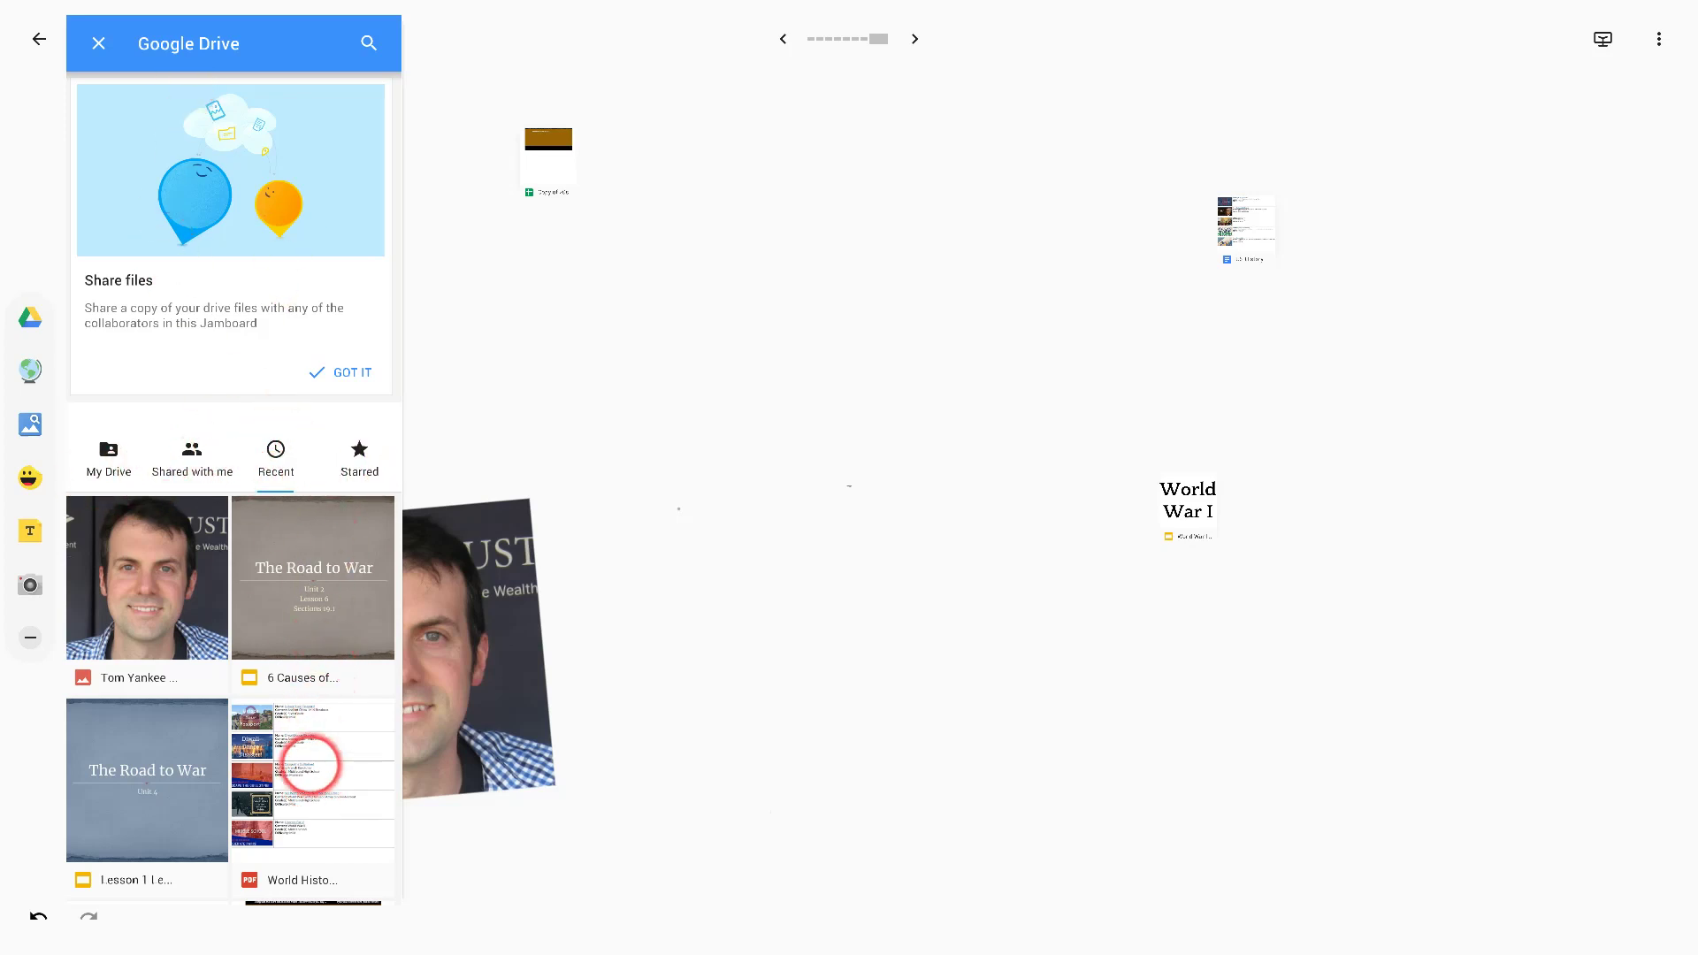
click(304, 806)
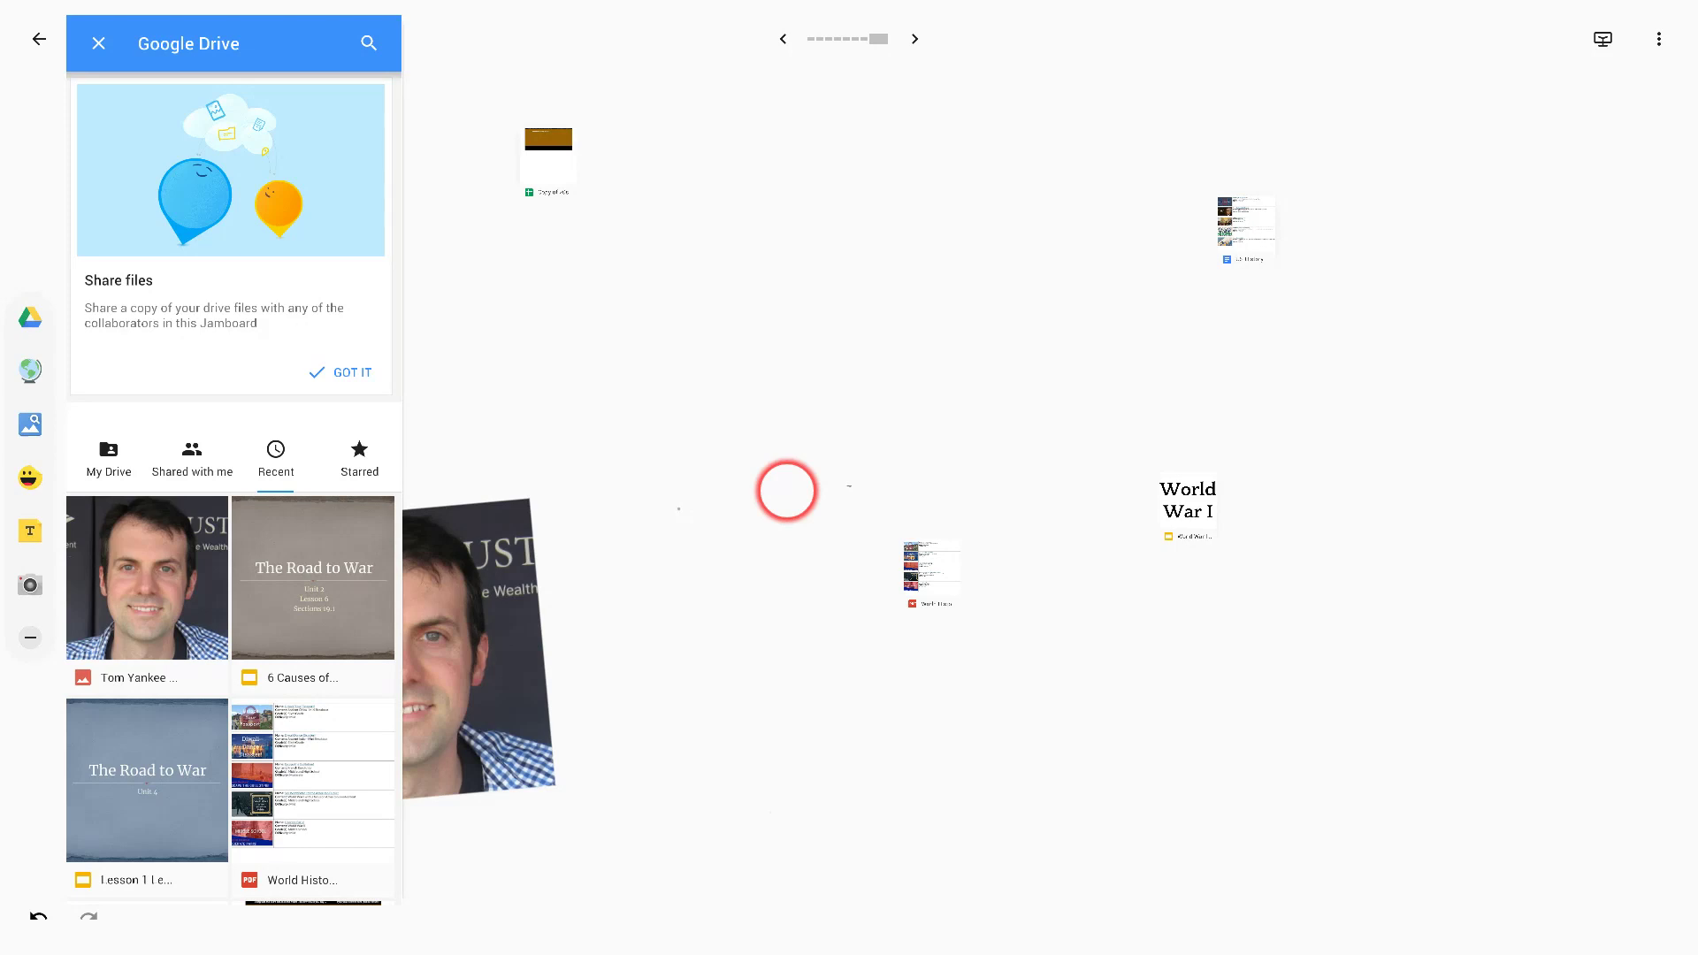
click(782, 493)
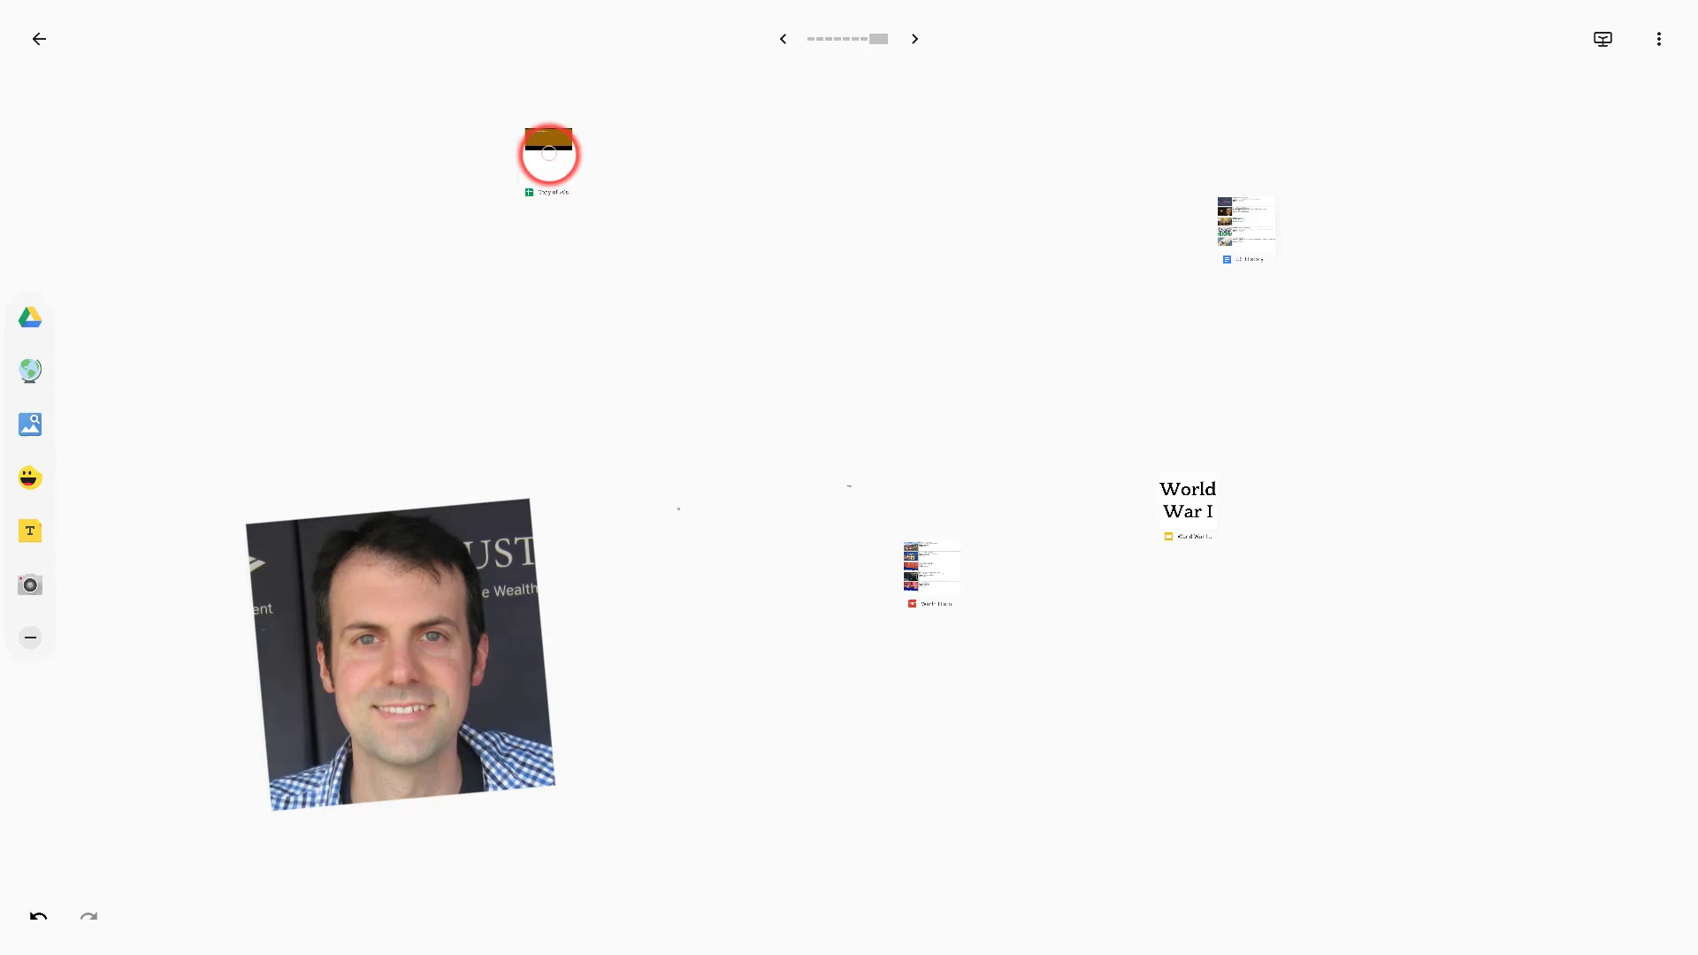
Drag the orange-bannered 20s SLANG! page onto the board, enlarged at the top left.
click(552, 160)
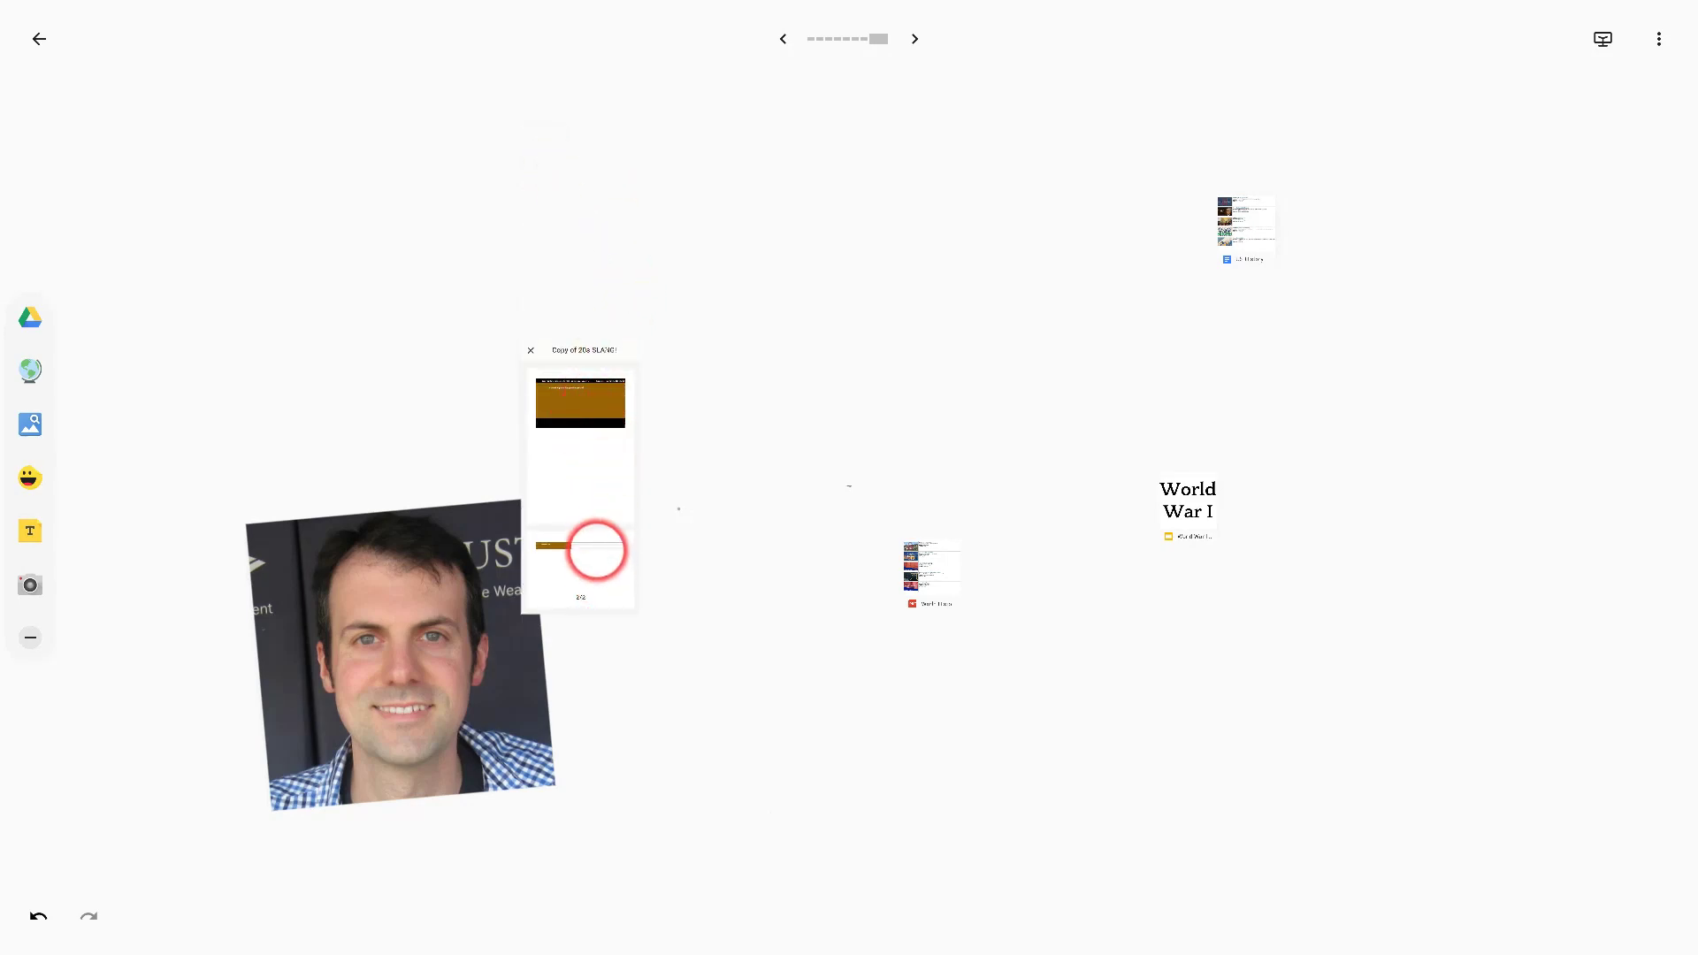
click(583, 447)
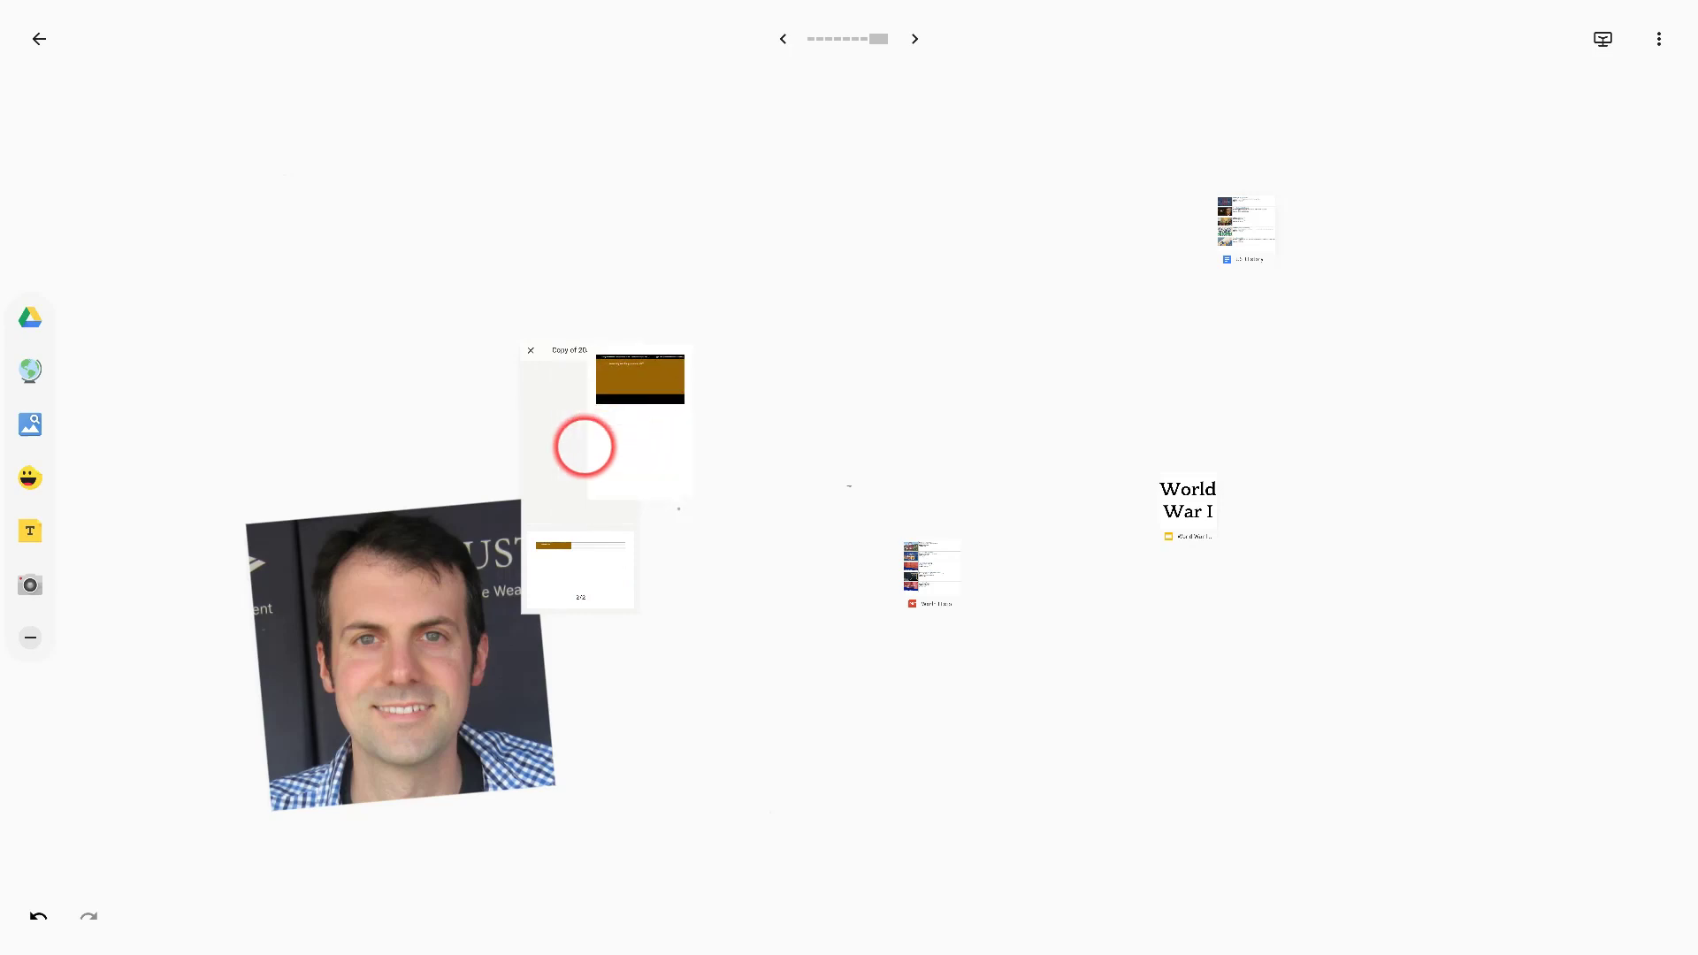
drag(584, 447, 833, 308)
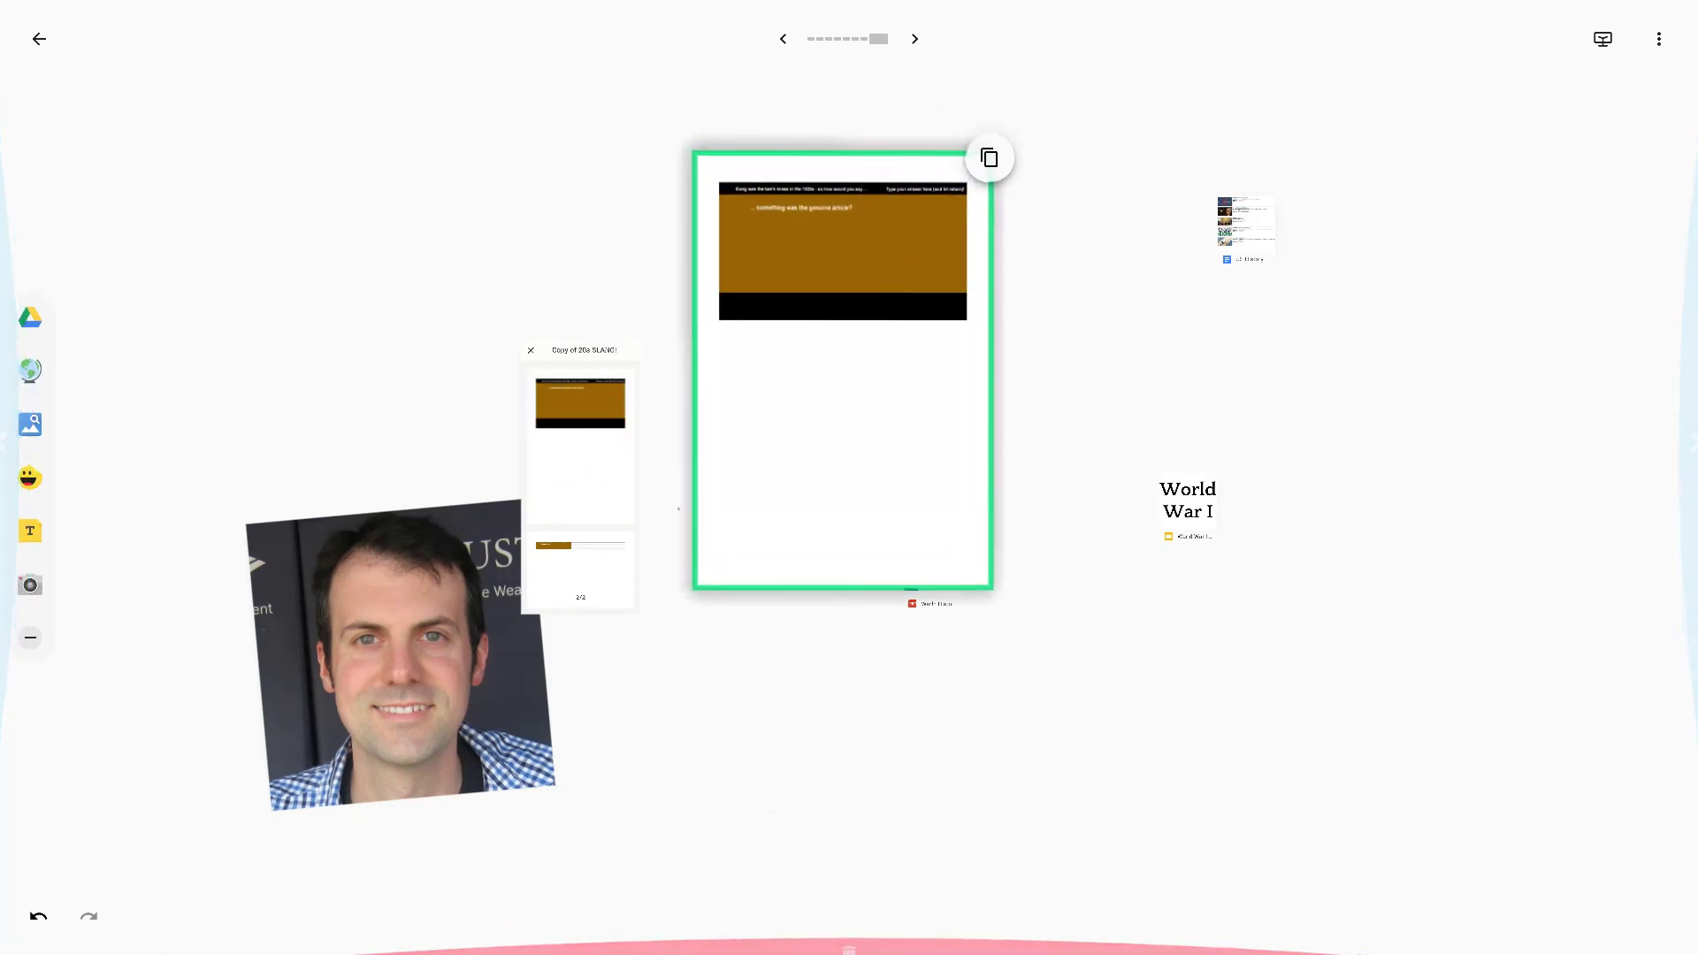
mouse_move(835, 308)
mouse_down()
mouse_move(1127, 525)
mouse_move(953, 424)
mouse_move(286, 338)
mouse_move(338, 351)
mouse_move(352, 282)
mouse_up()
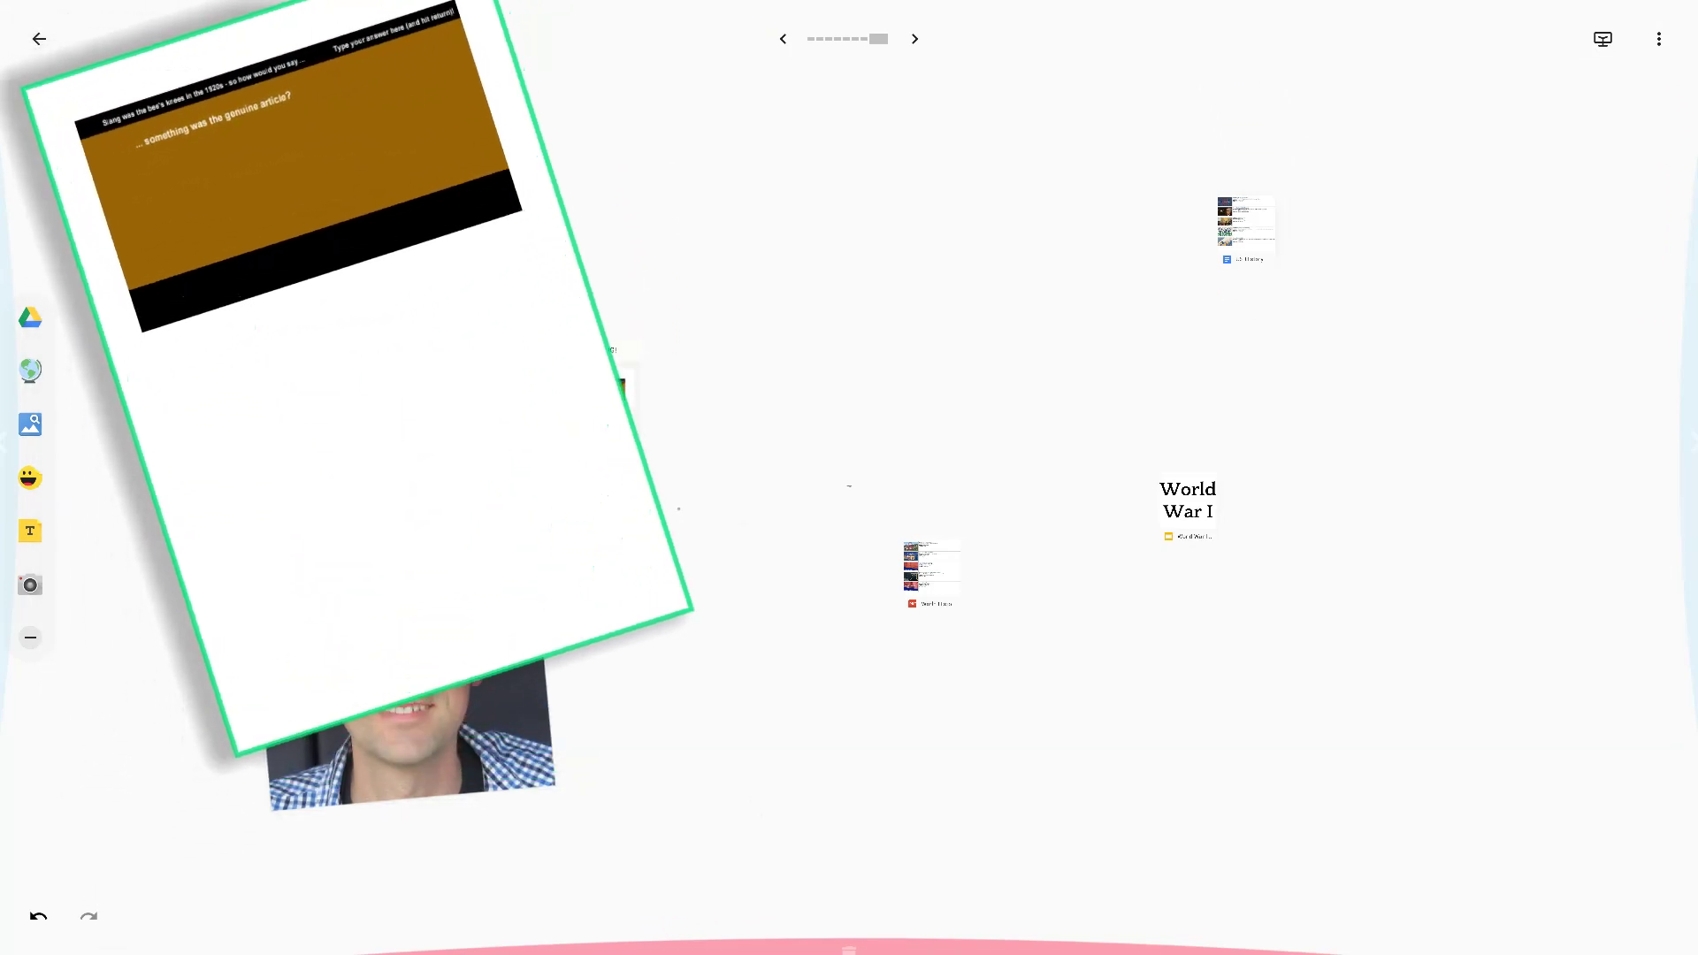
drag(352, 281, 358, 281)
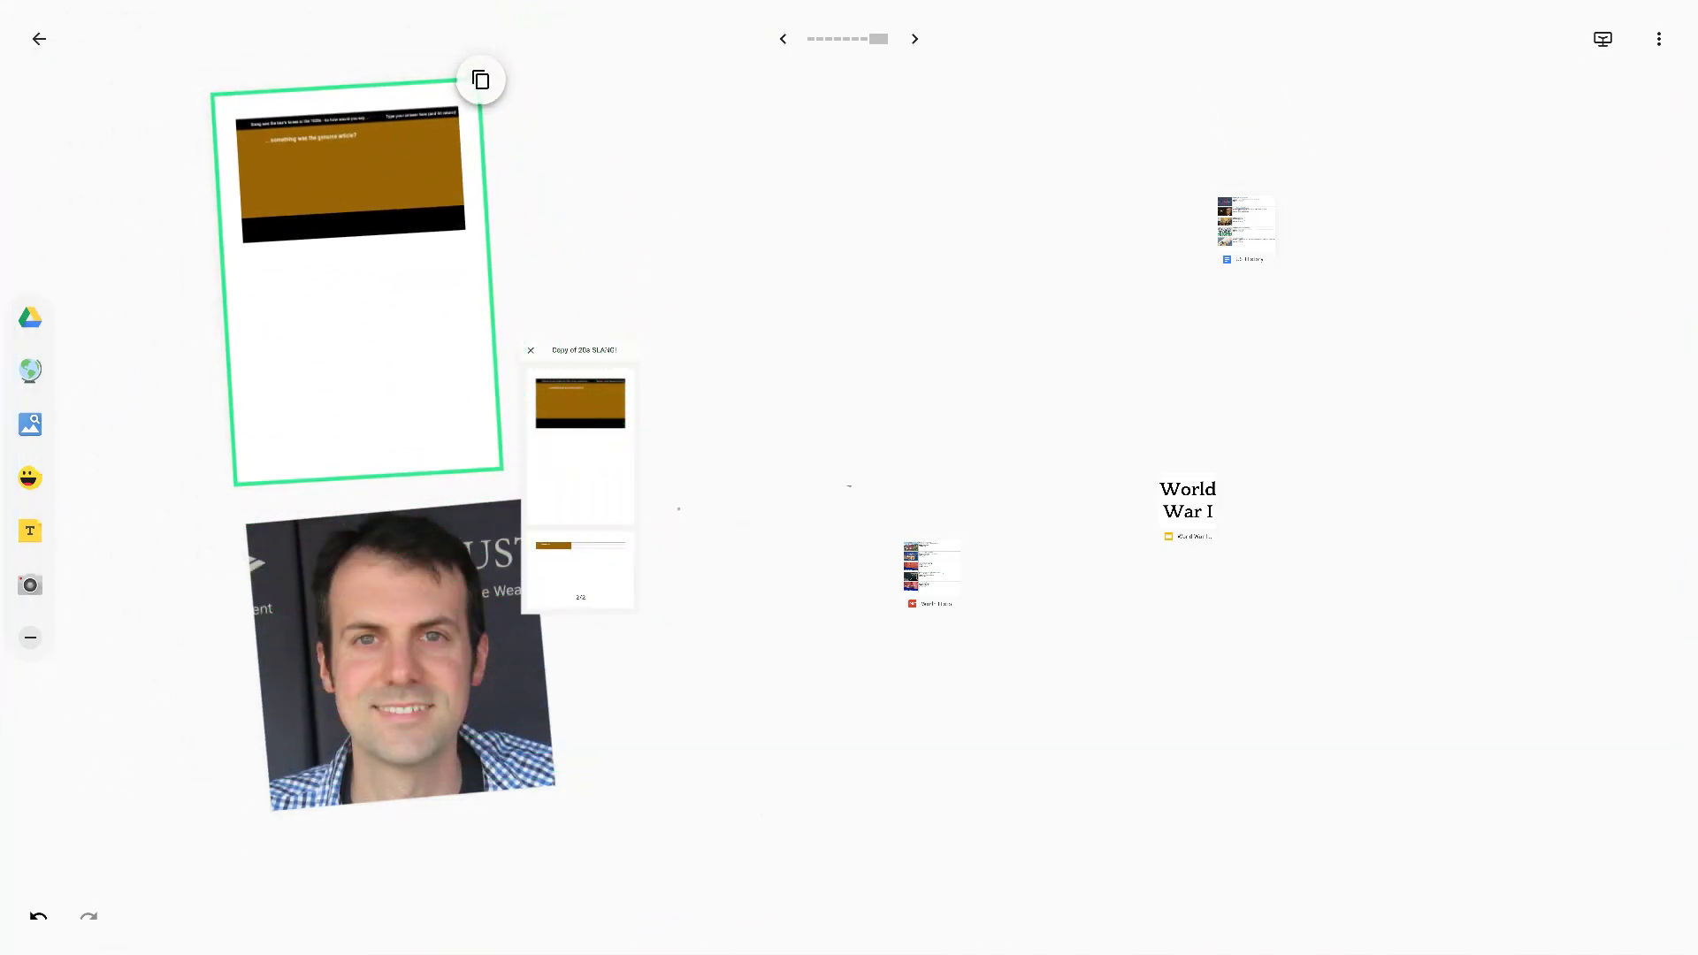
click(837, 549)
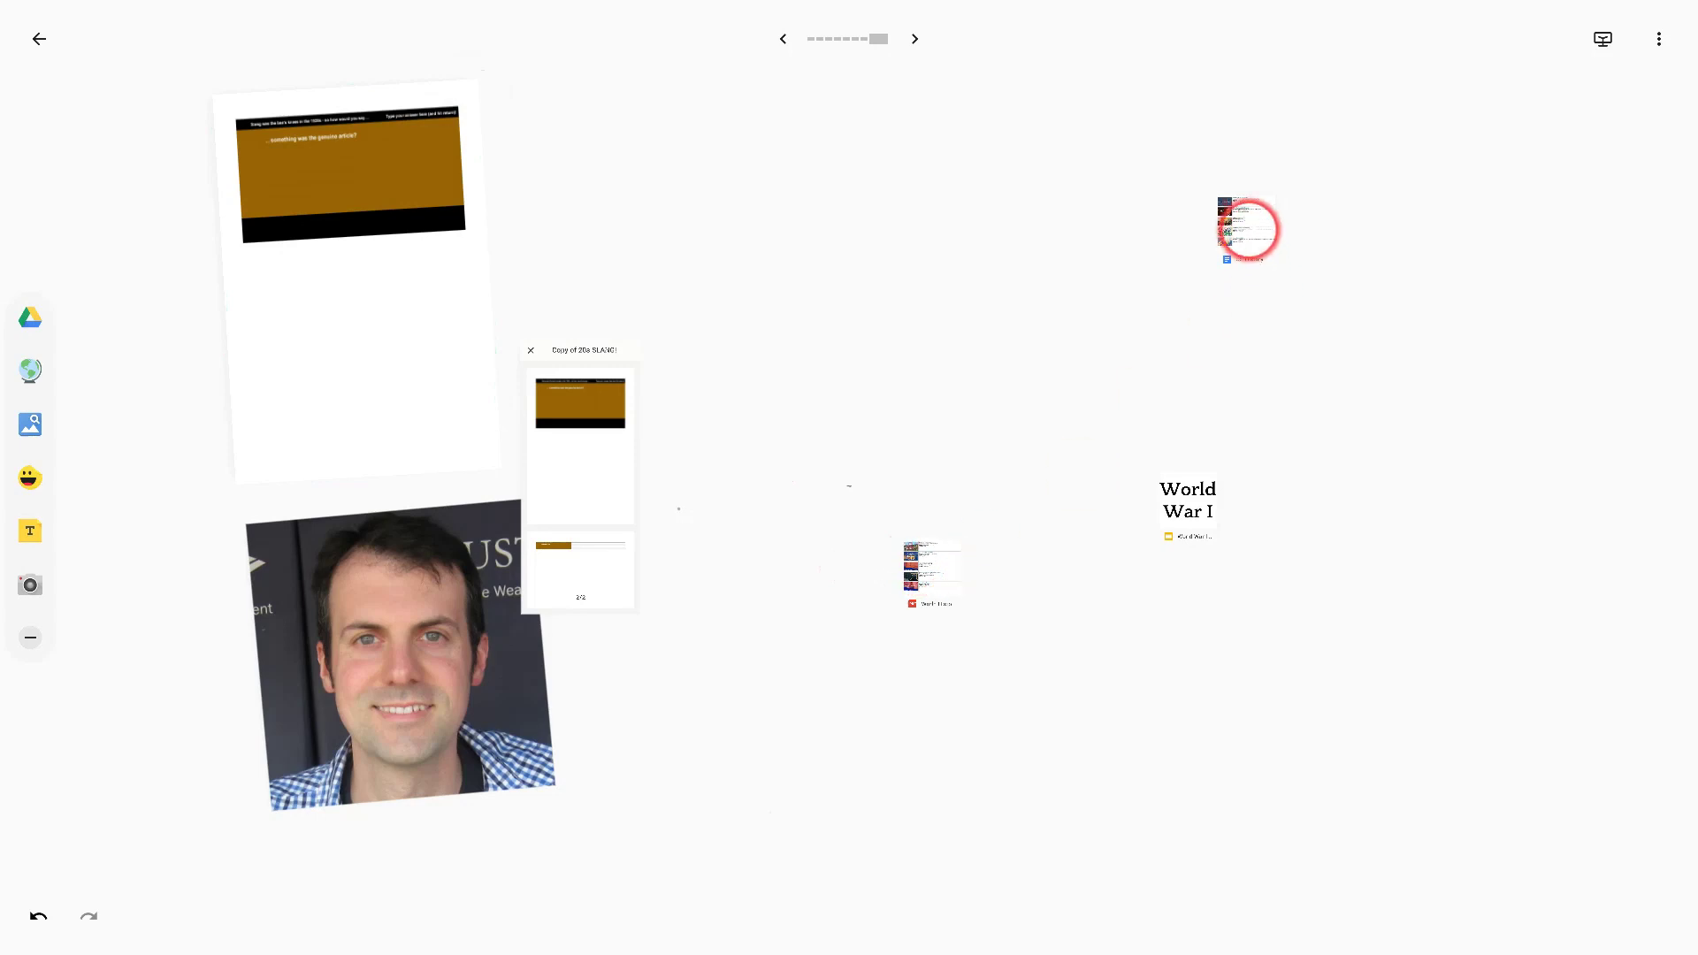
click(1246, 229)
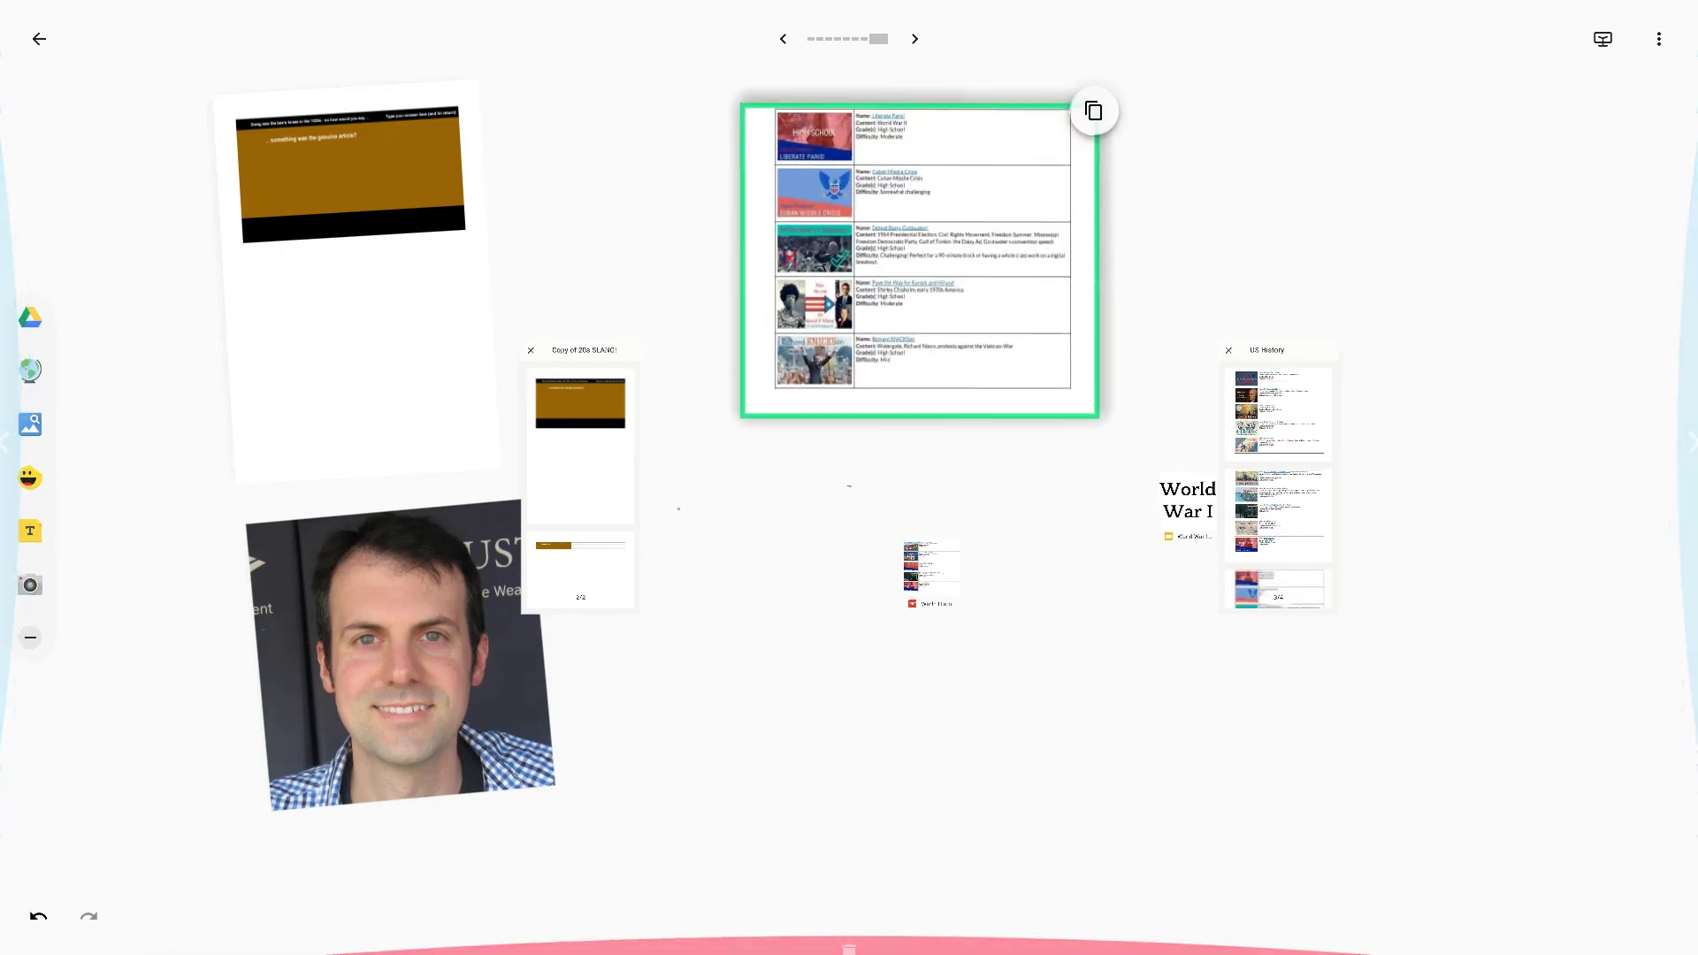
Drag the US History five-row lesson table page out, enlarged near the top centre.
drag(921, 259, 1141, 199)
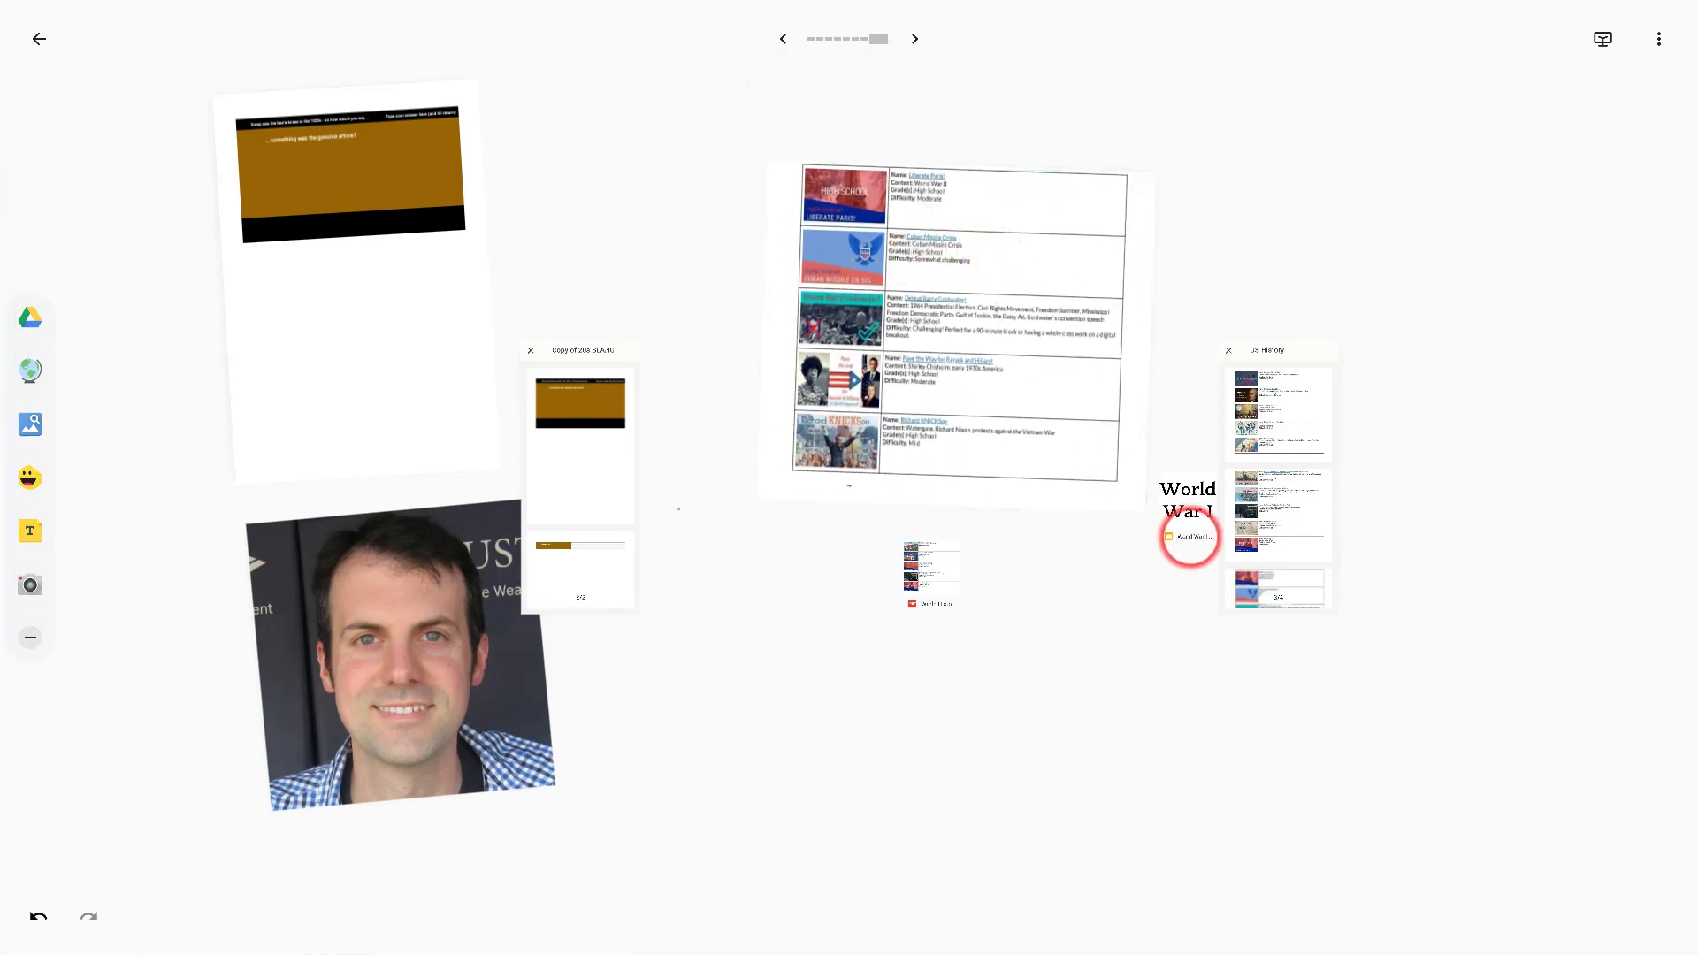
Drag the French soldiers photo from World War I Images out, enlarged at the lower right.
click(1180, 504)
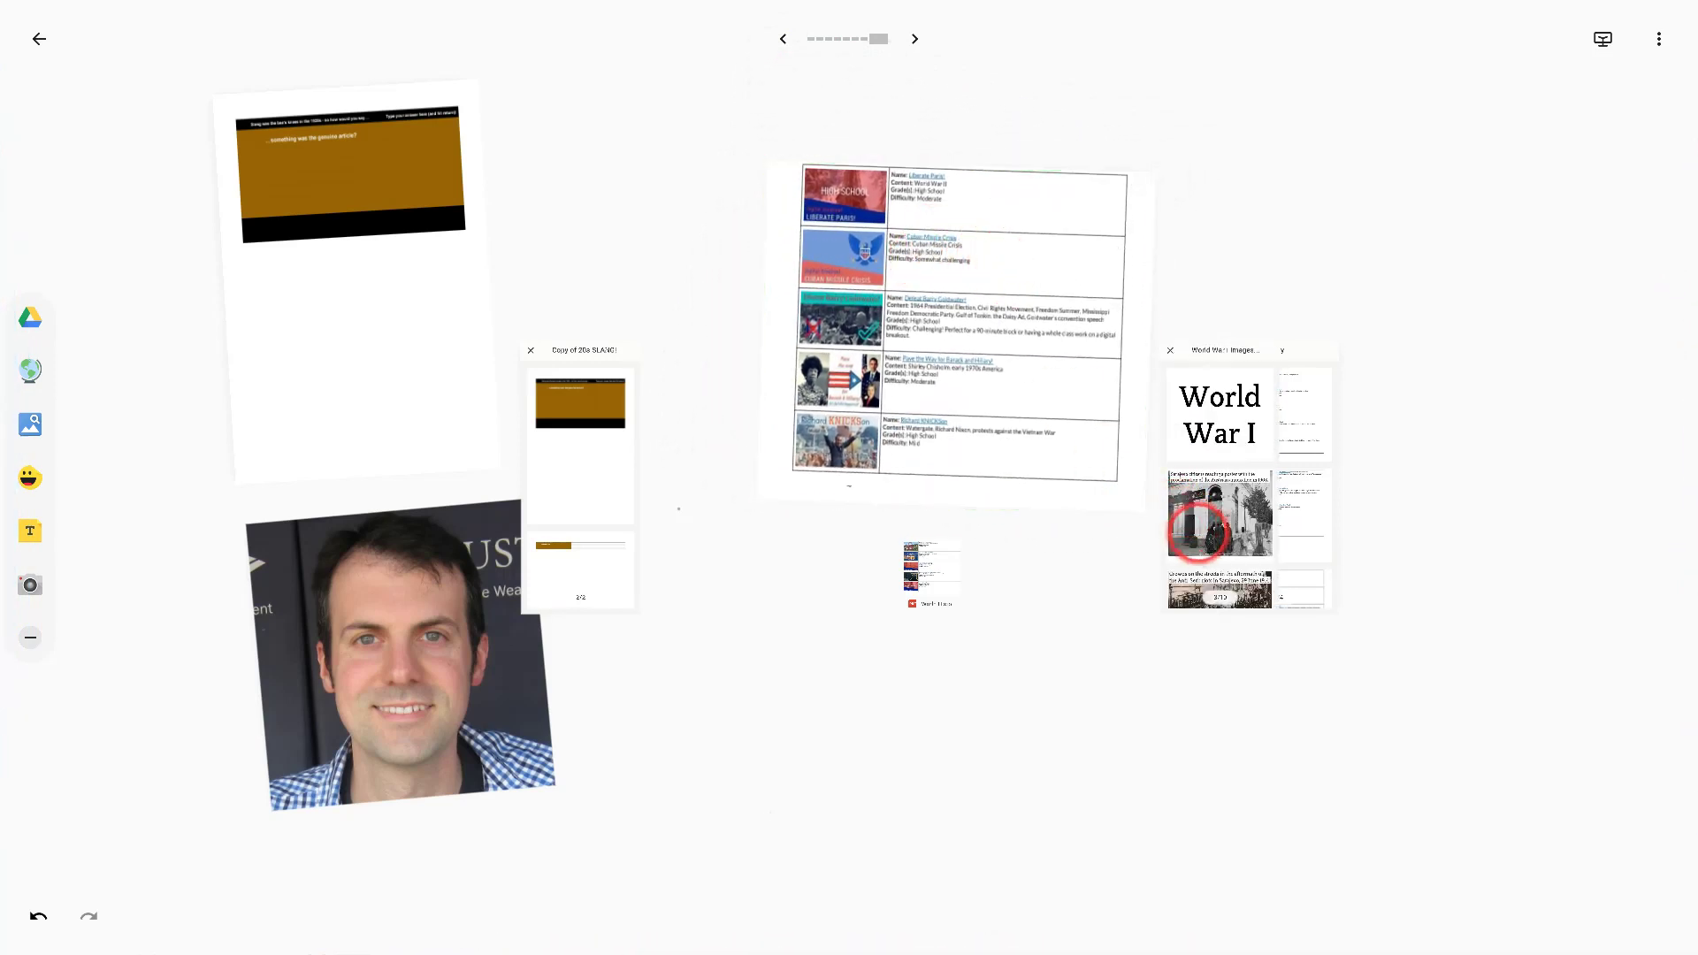
scroll(1218, 531, down, 5)
scroll(1219, 531, down, 5)
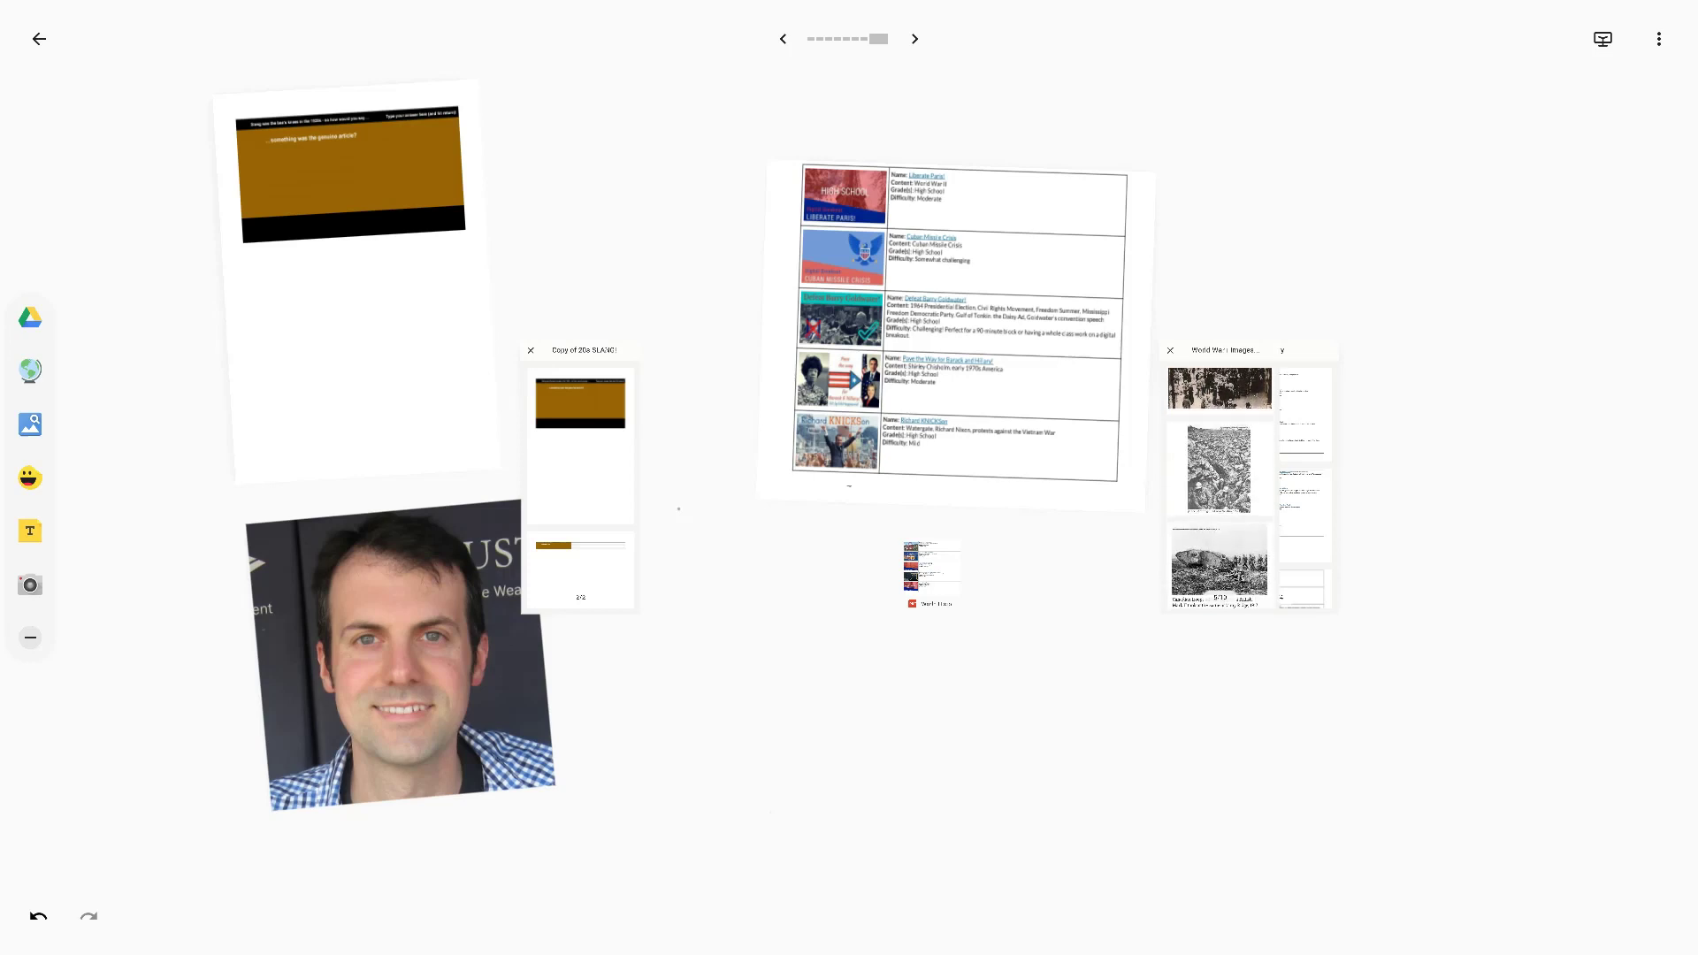
scroll(1218, 492, down, 5)
mouse_move(1217, 498)
mouse_down()
mouse_move(1071, 579)
mouse_move(1020, 701)
mouse_move(1028, 727)
mouse_move(1016, 712)
mouse_move(1106, 651)
mouse_move(1349, 676)
mouse_move(1363, 704)
mouse_up()
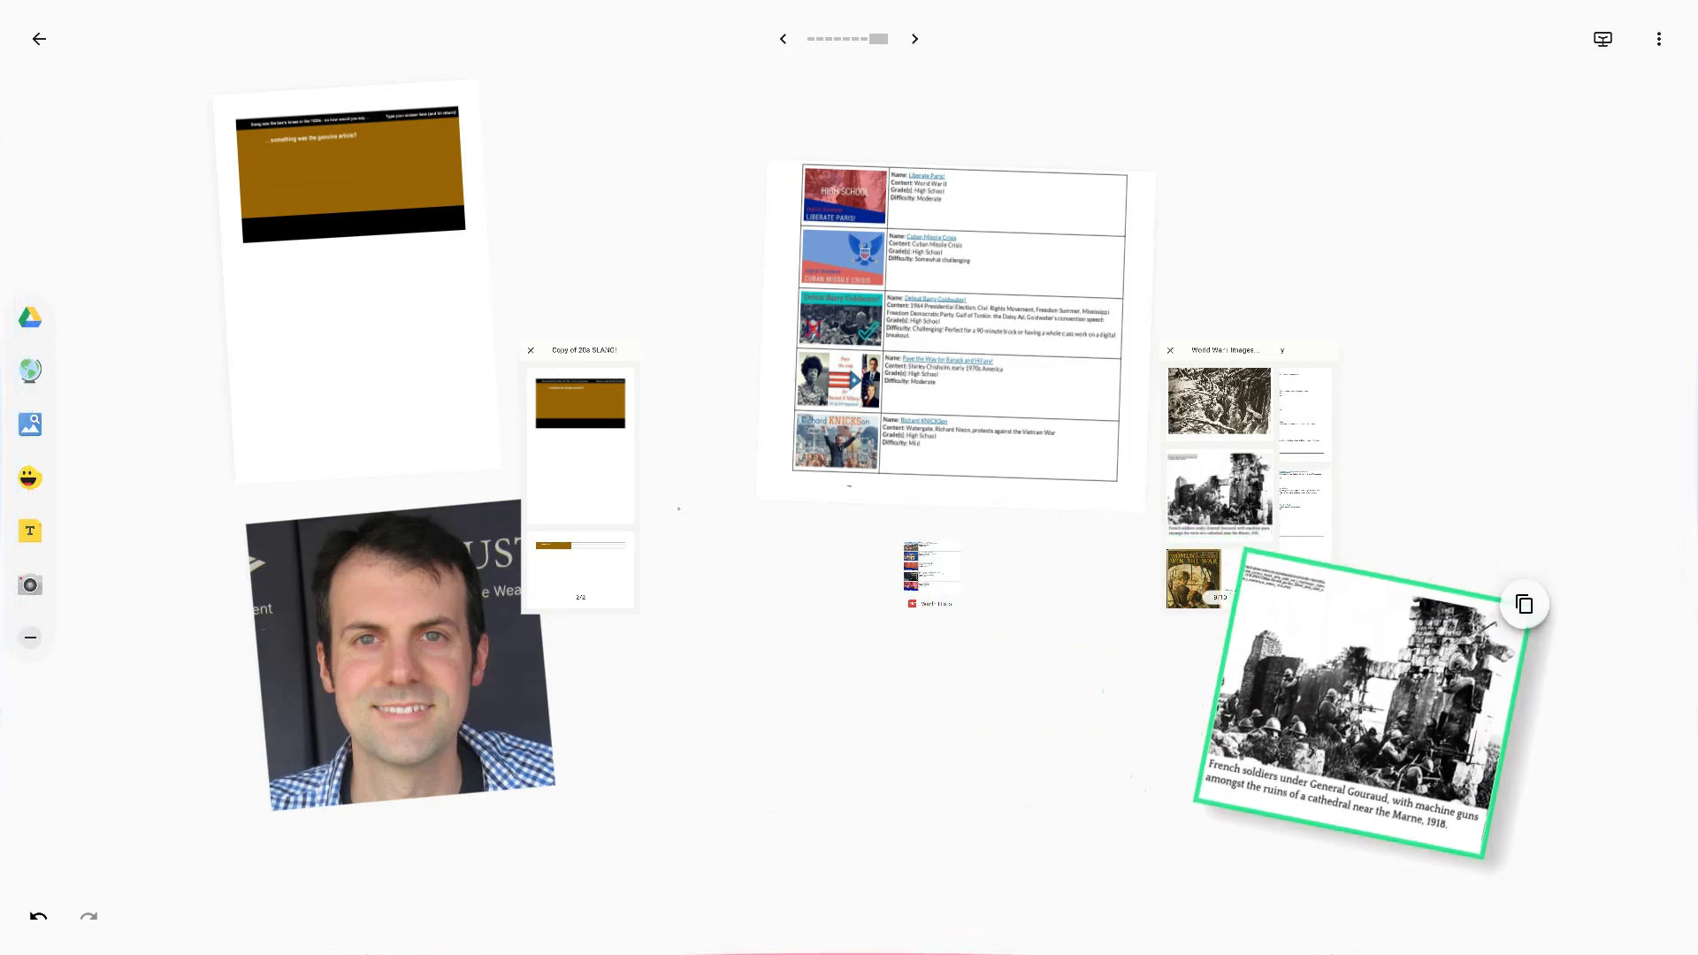
click(925, 564)
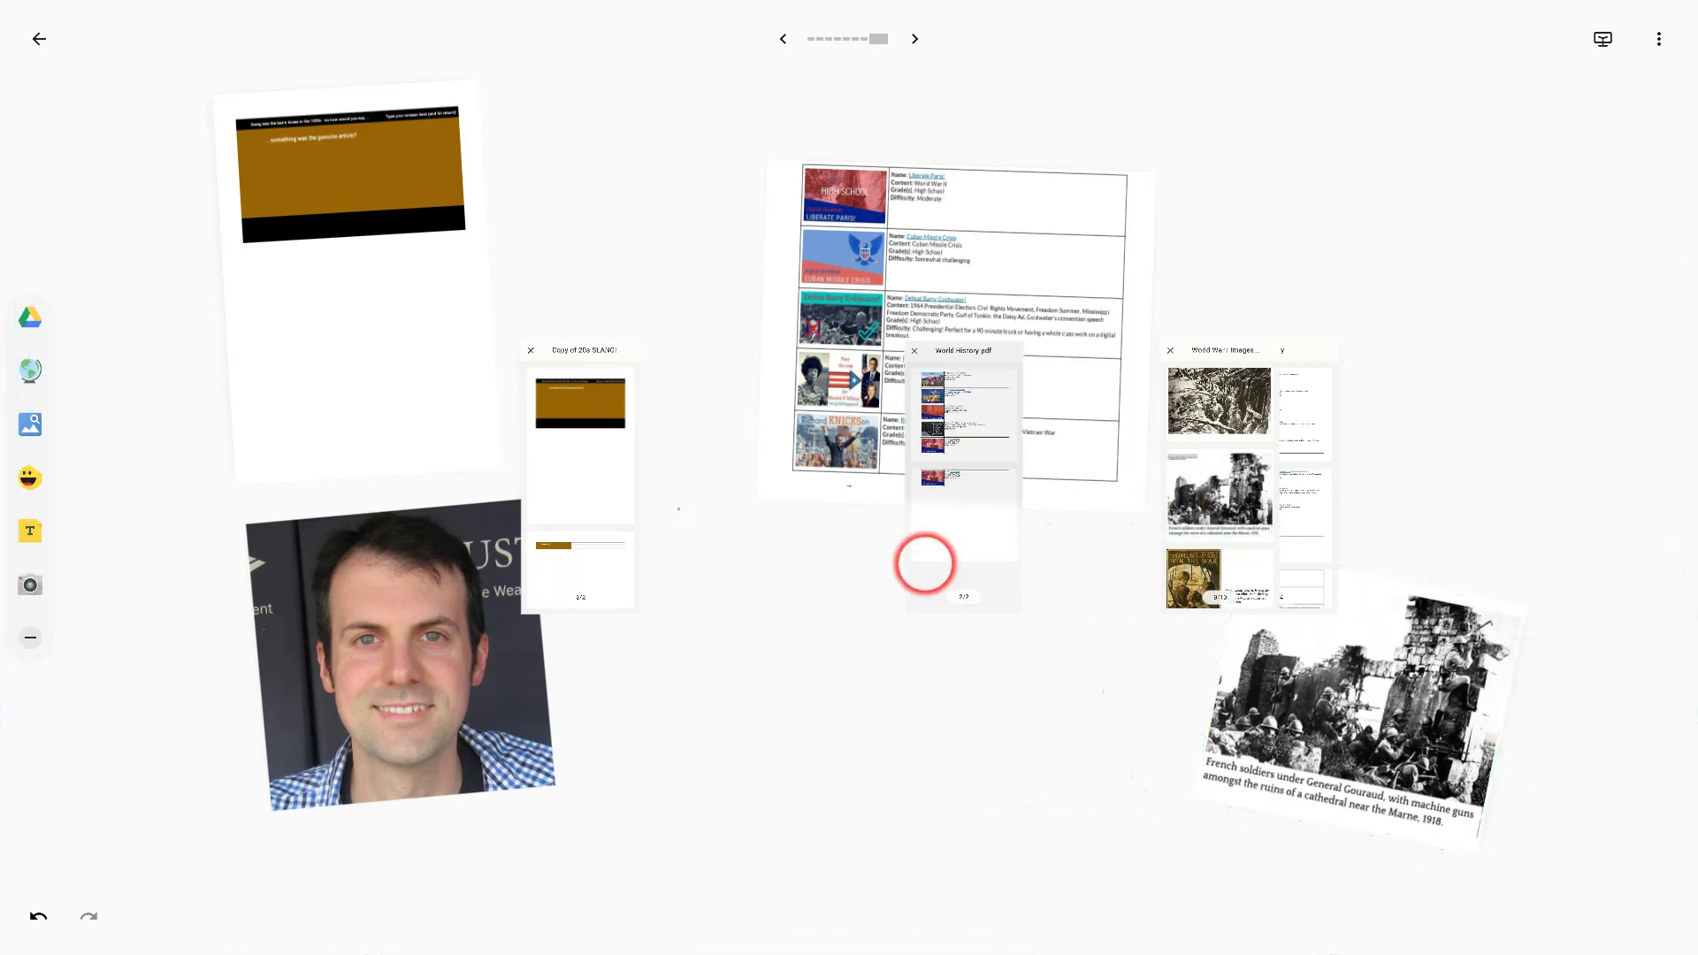
Drag a World History.pdf page out, enlarge it below the lesson table, then close the preview.
drag(966, 474, 961, 509)
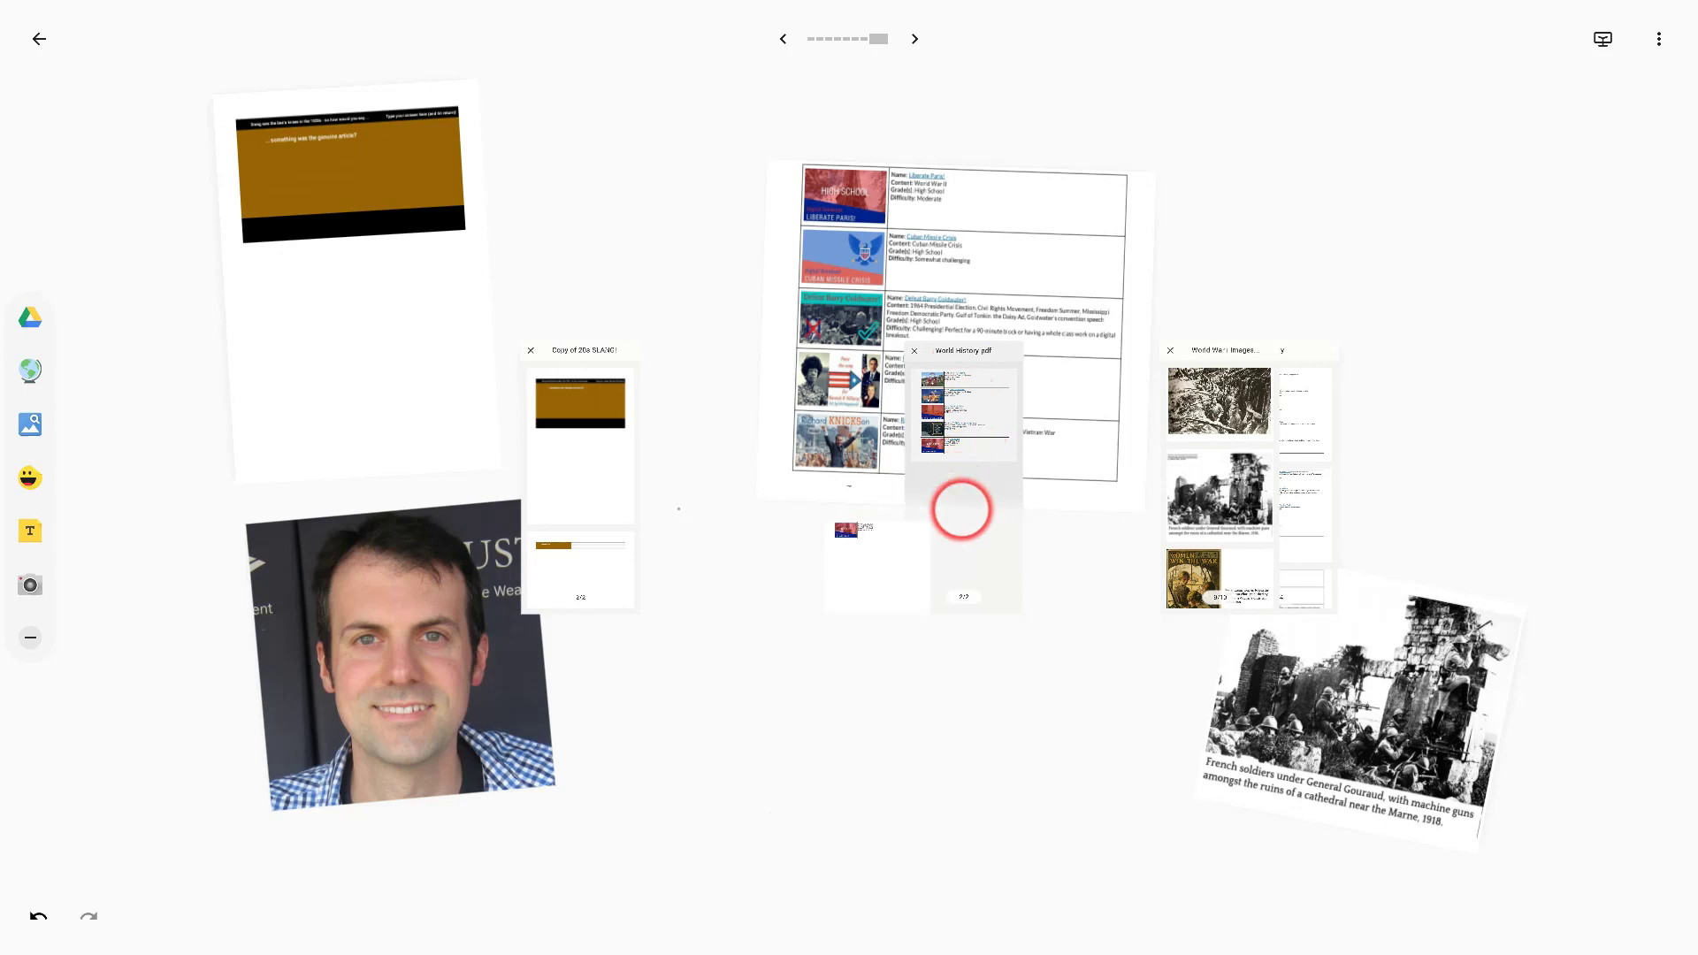
click(789, 641)
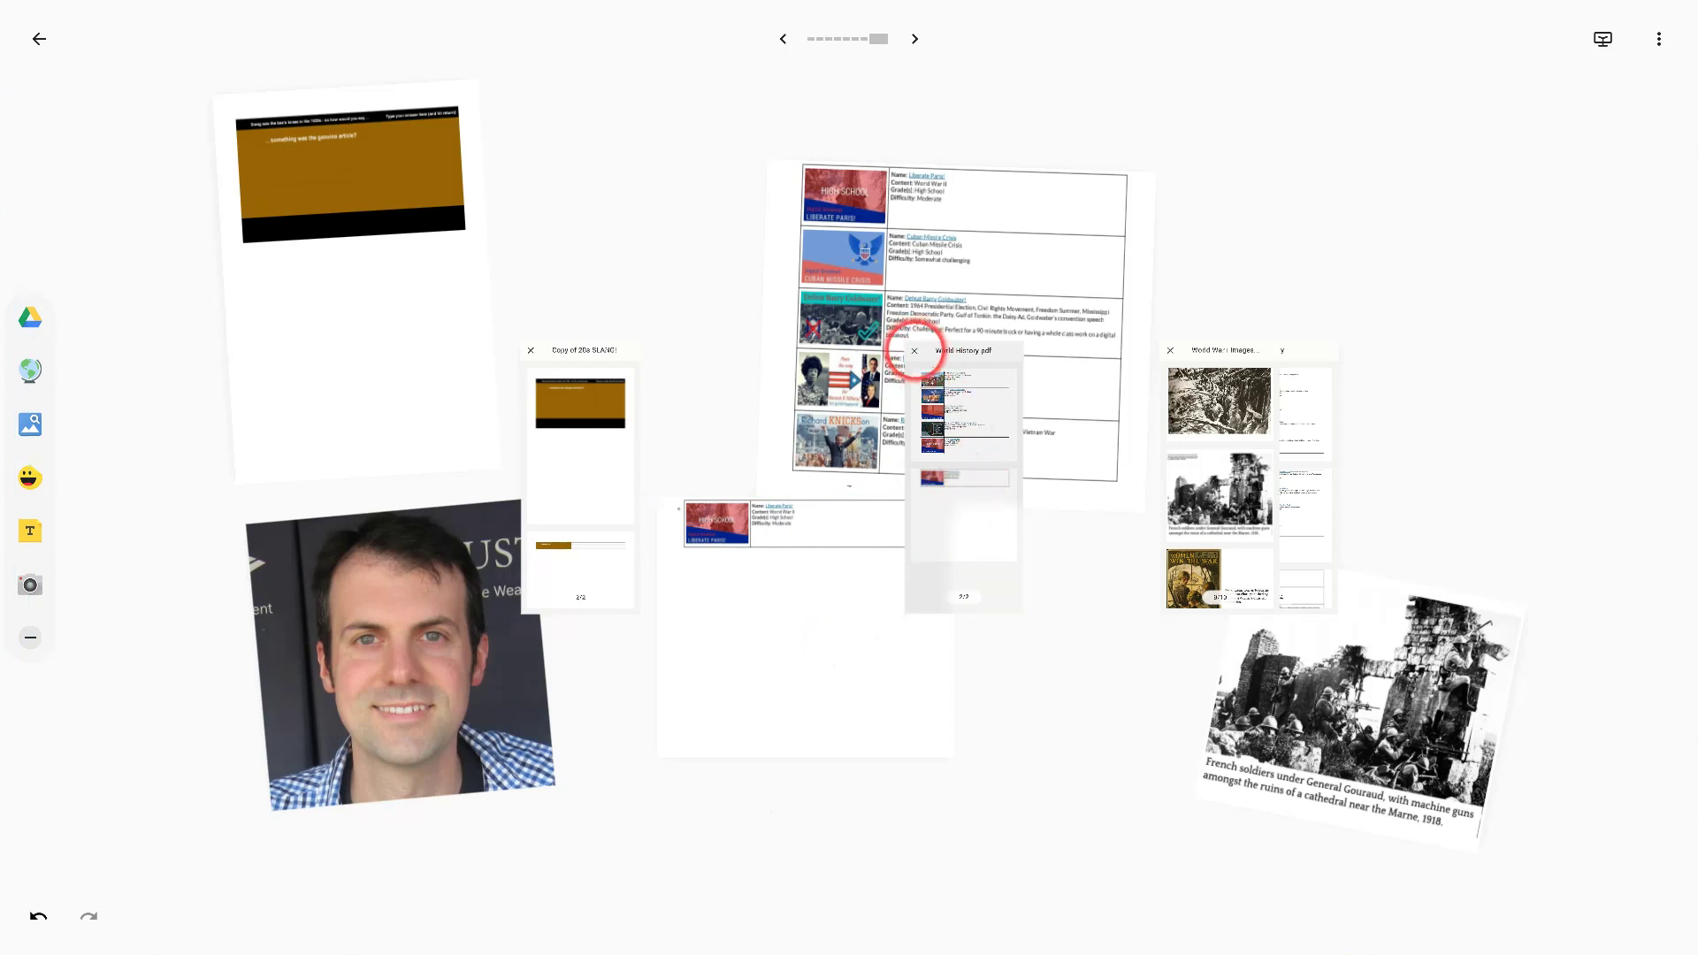
click(915, 350)
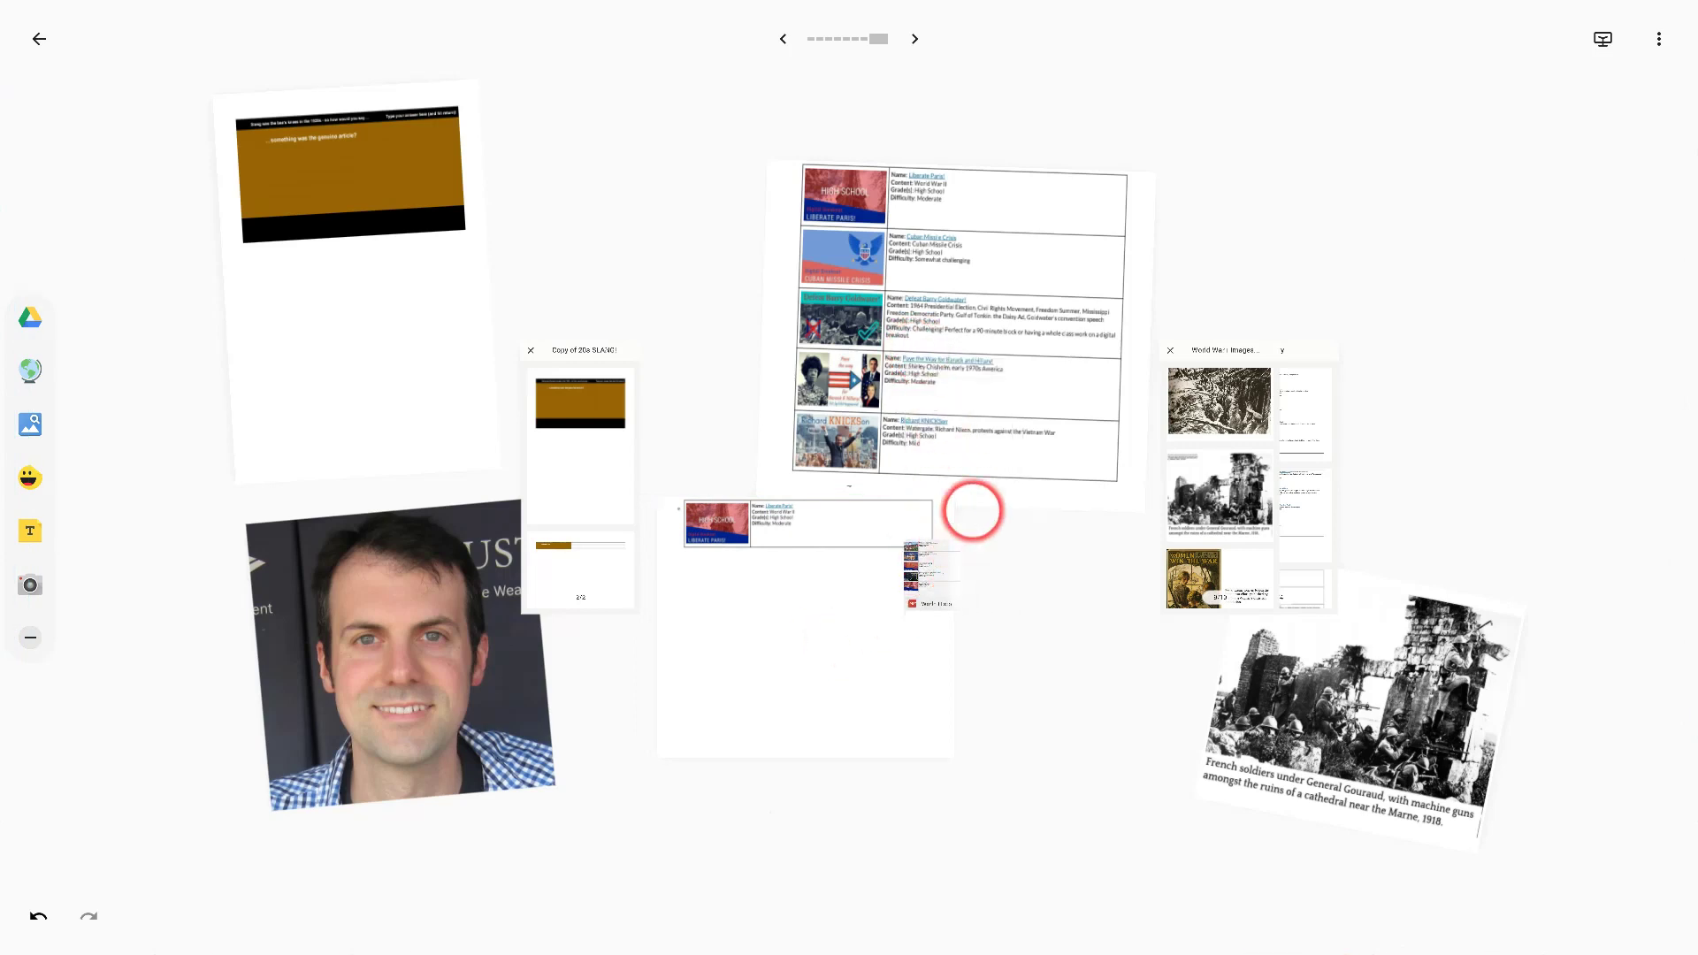